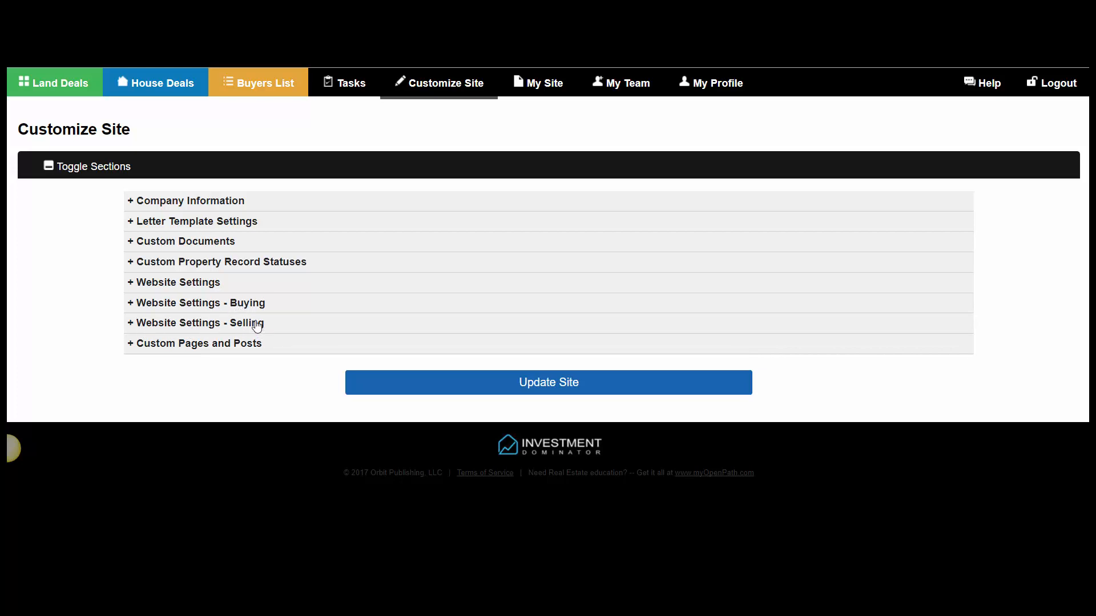
- Expand the '+ Website Settings - Buying' section on the Customize Site page
click(203, 309)
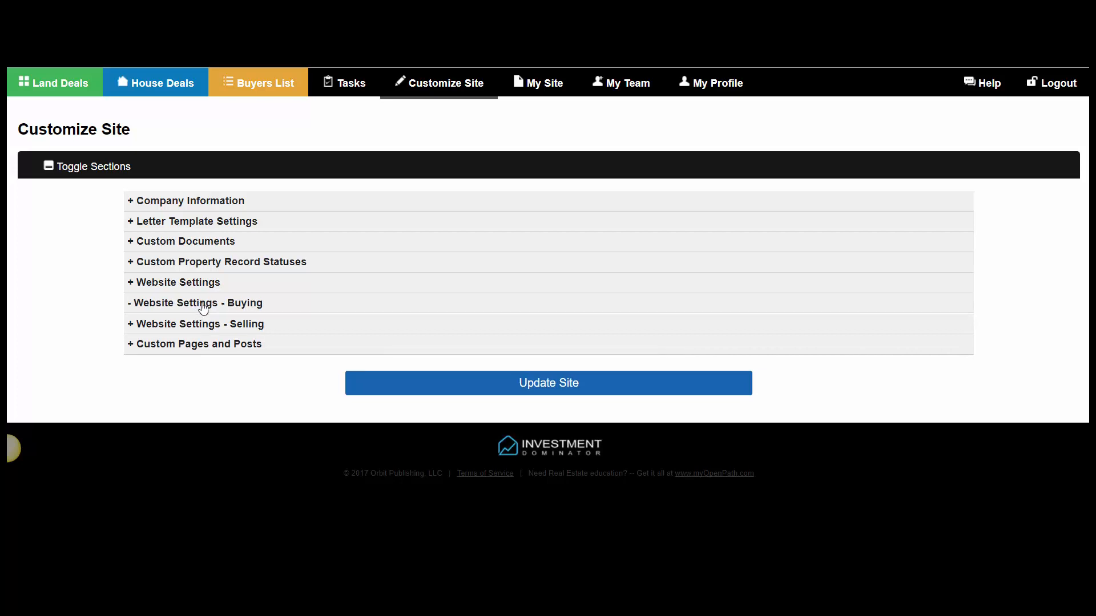
scroll(310, 447, down, 1)
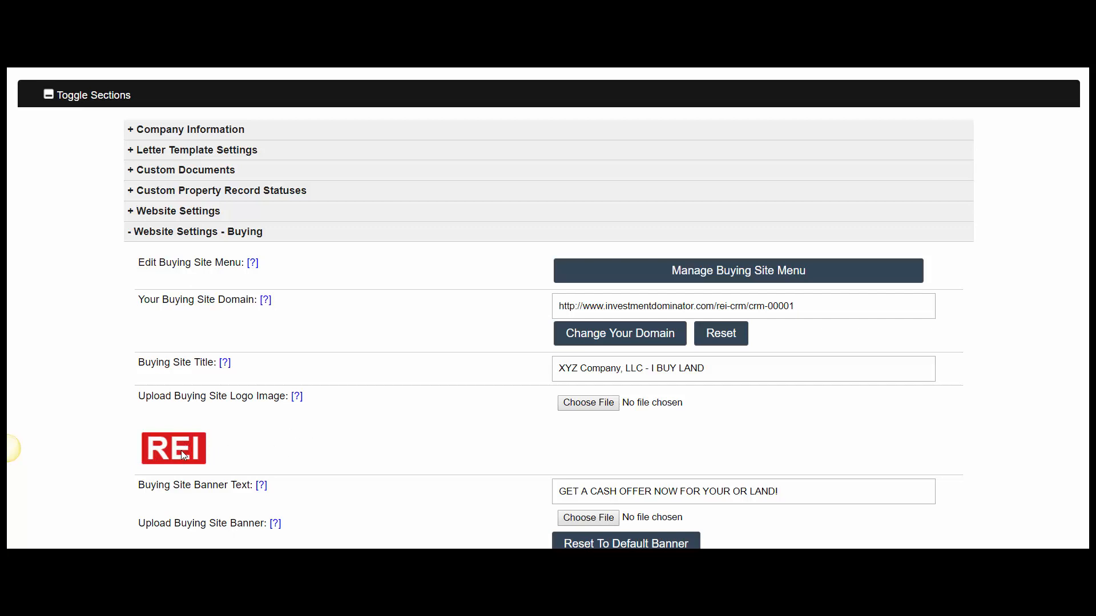
scroll(251, 453, down, 1)
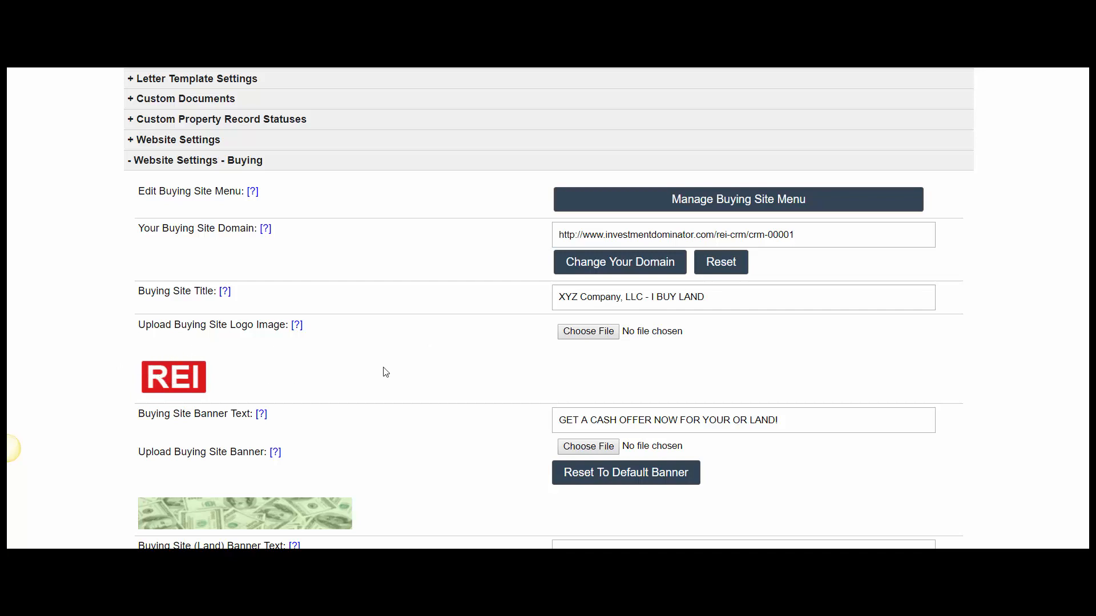
scroll(383, 374, down, 2)
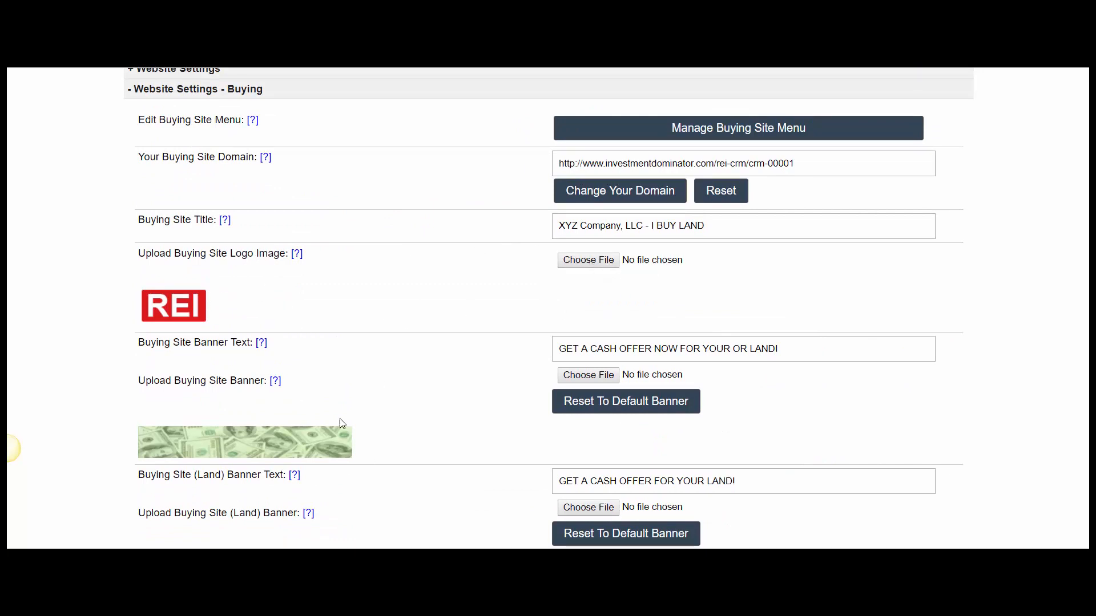
- Bring up the DEMO Files folder and open sample-logo.png in a preview
click(341, 547)
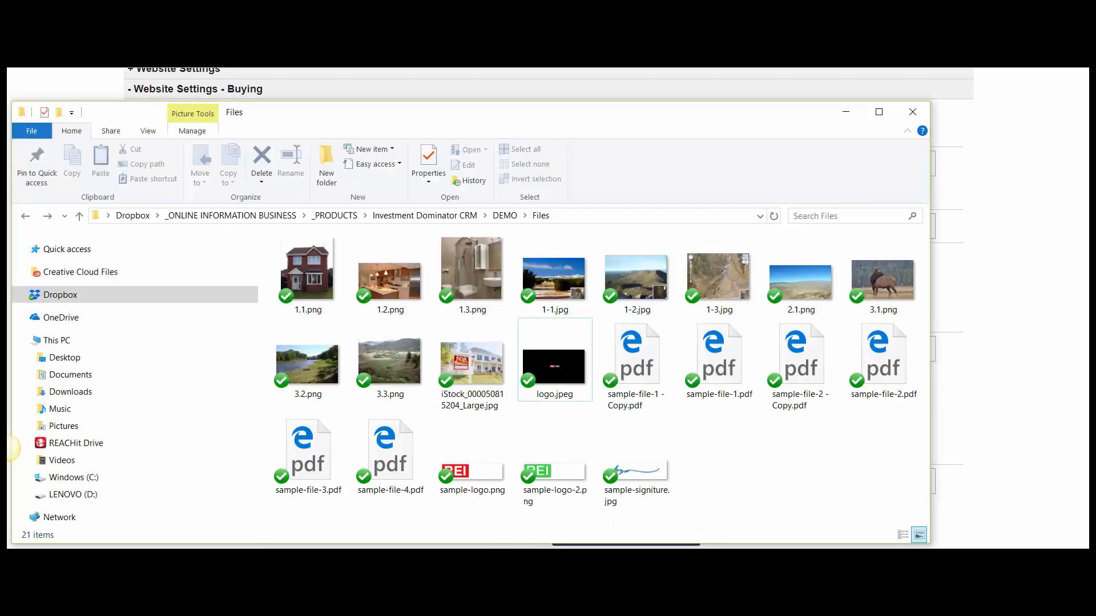
drag(564, 127, 611, 85)
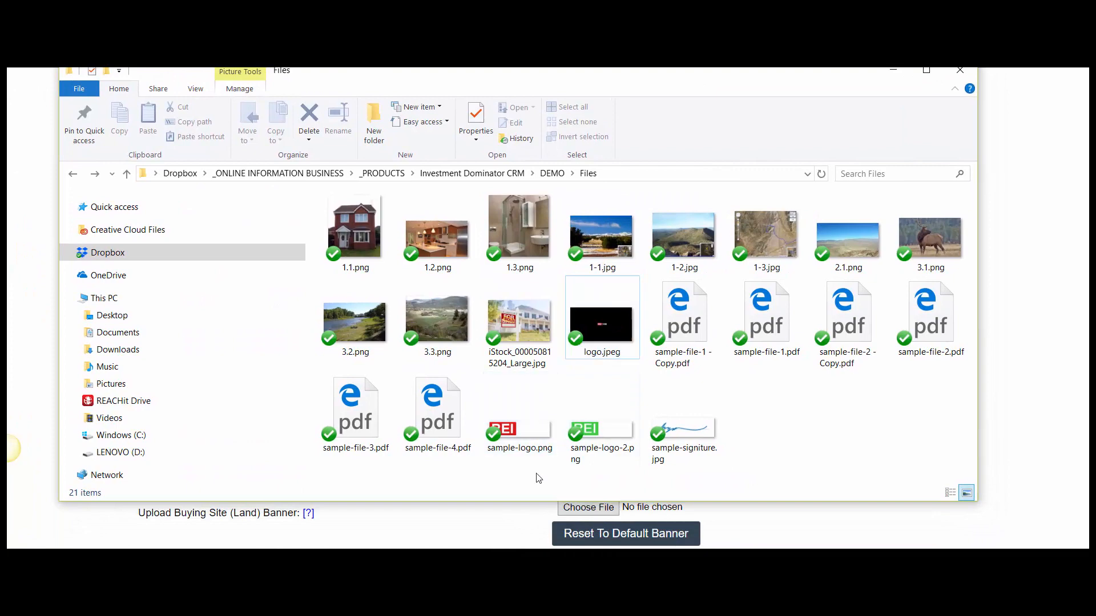
click(518, 430)
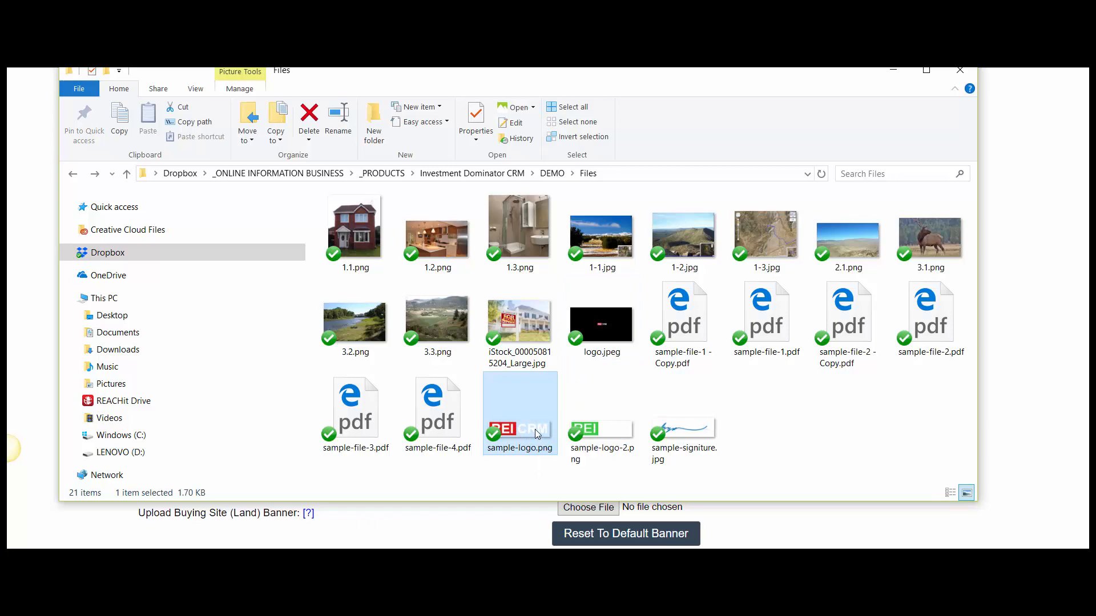
double_click(535, 429)
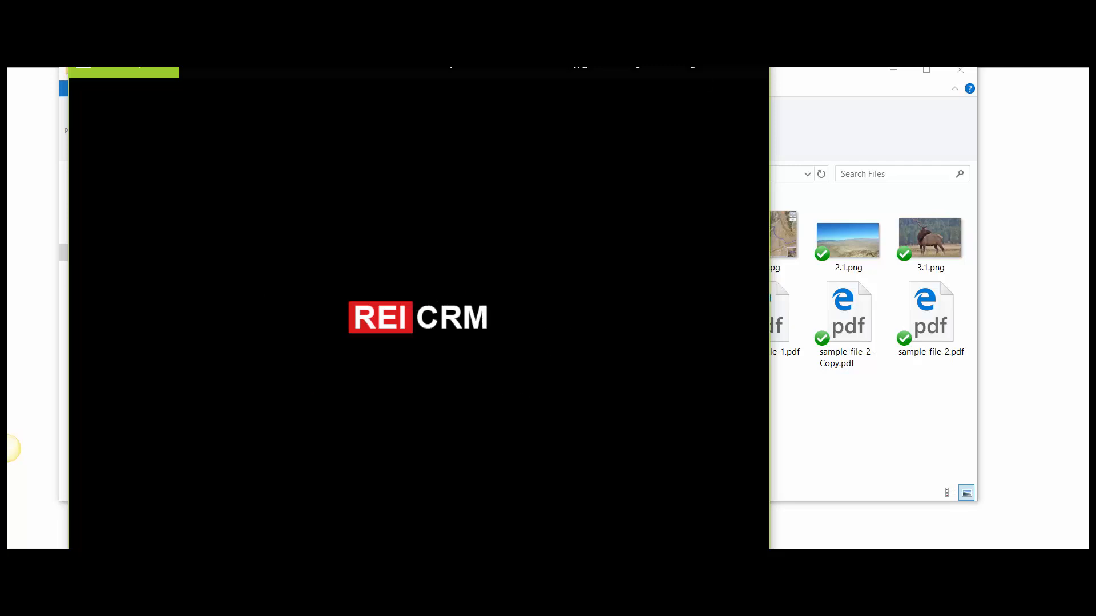
- Close the Photos preview of sample-logo.png
click(754, 74)
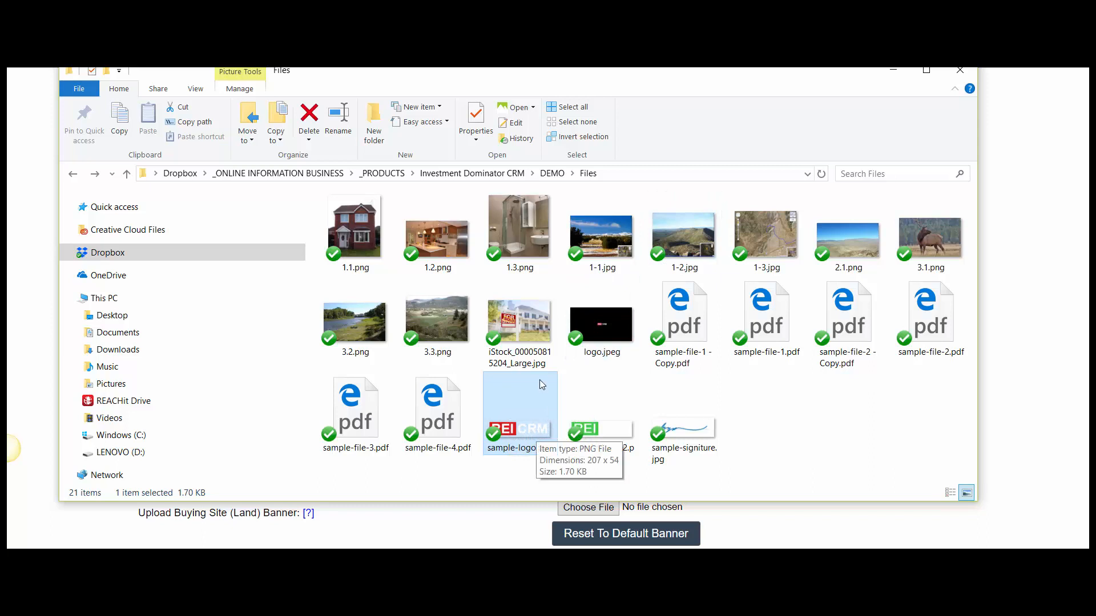
drag(493, 432, 494, 433)
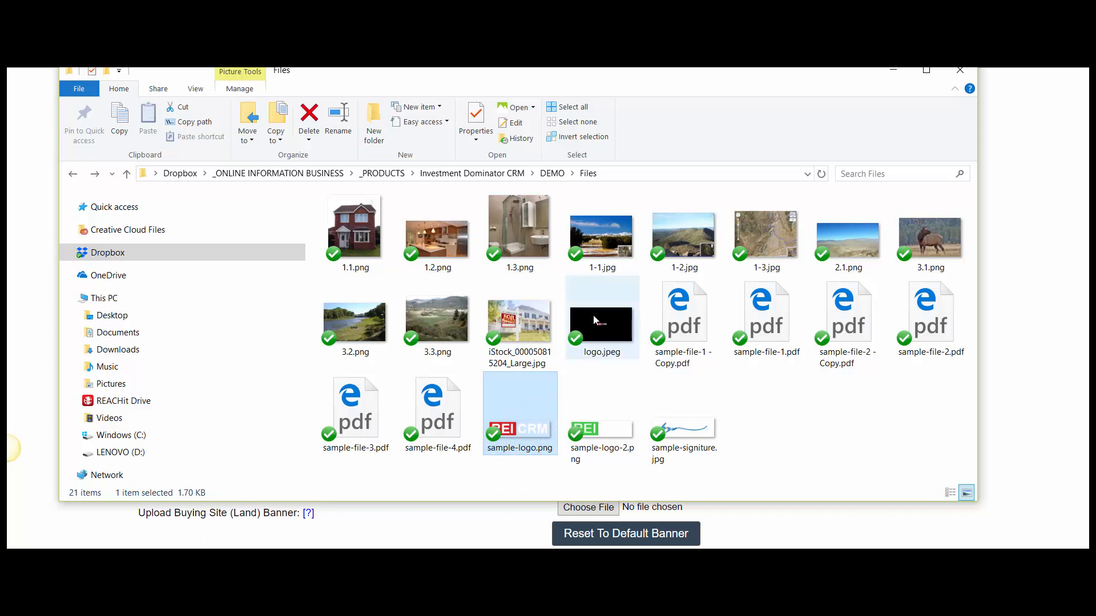
mouse_move(608, 309)
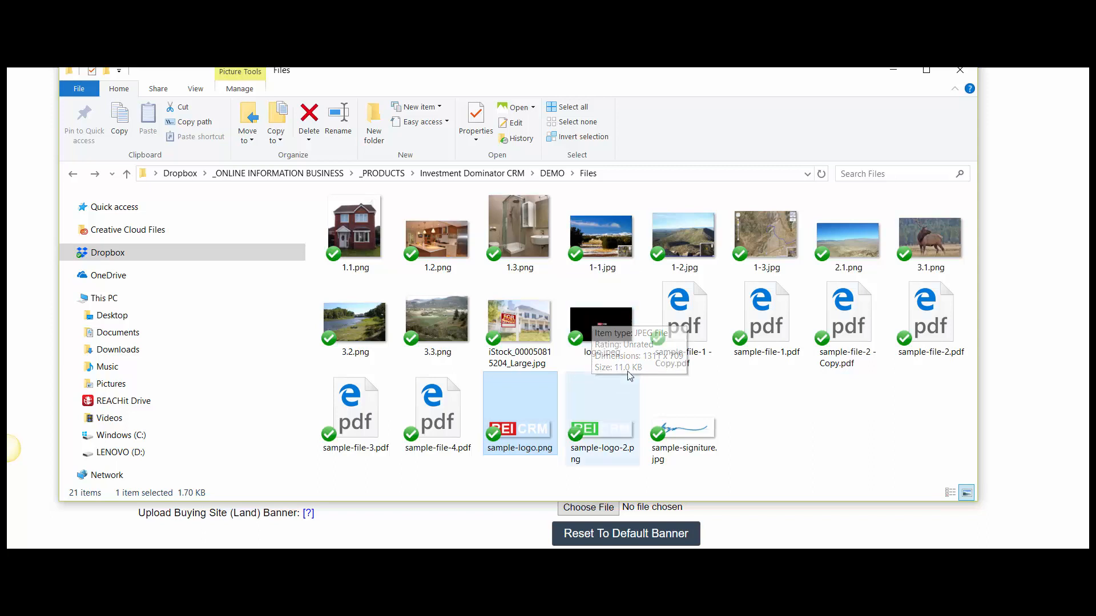
- Preview logo.jpeg in Photos, then return to the top of the Customize Site page
double_click(602, 326)
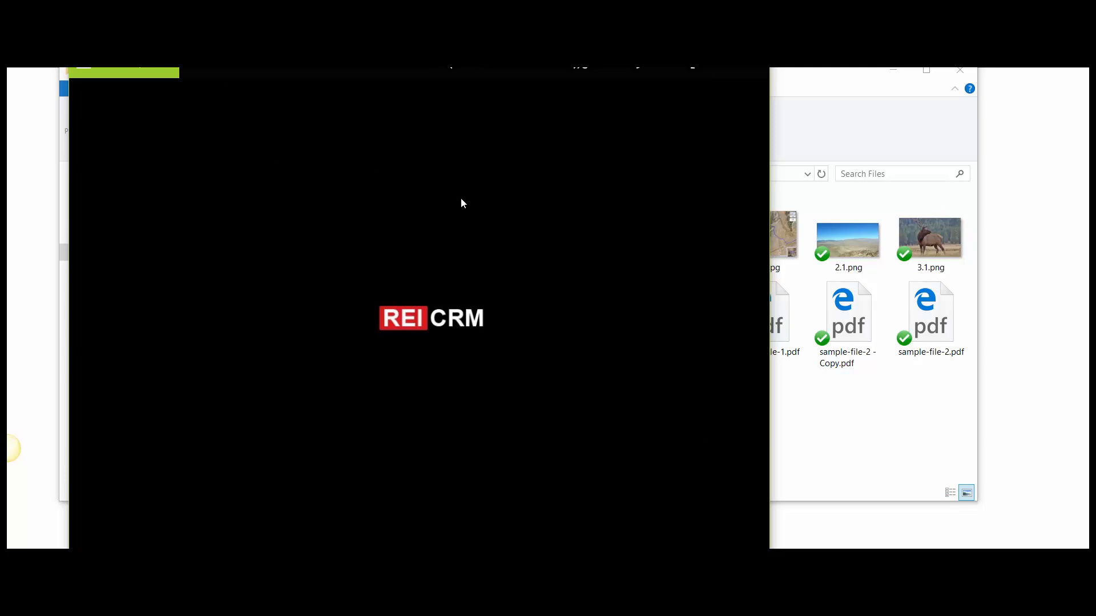
drag(623, 30, 589, 102)
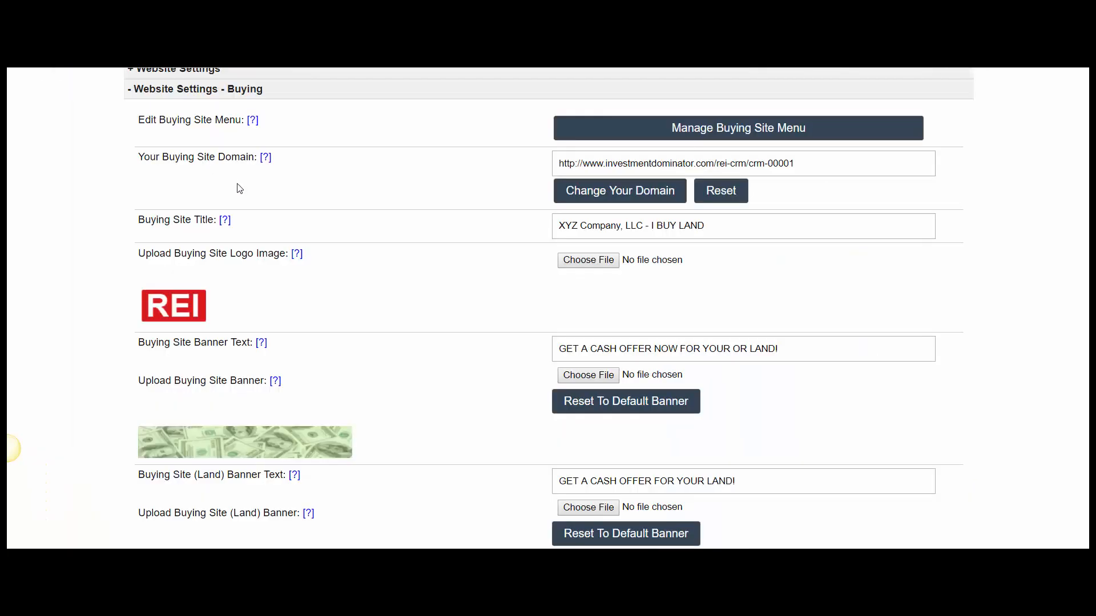
scroll(286, 200, up, 5)
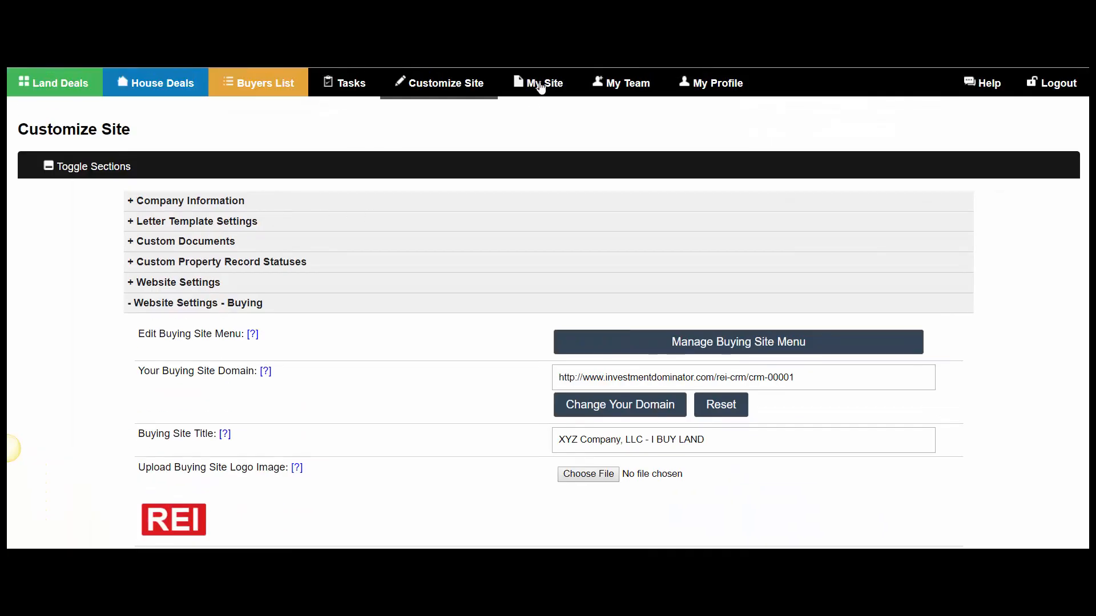
- Open the live buying site from My Site and compare its logo with sample-logo.png
click(540, 85)
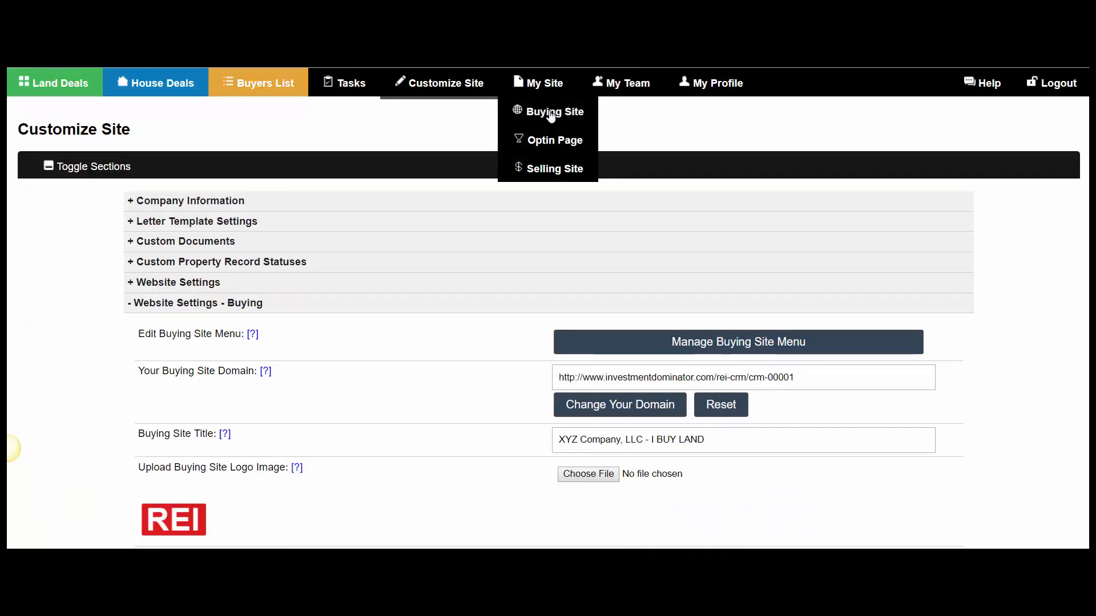
click(550, 114)
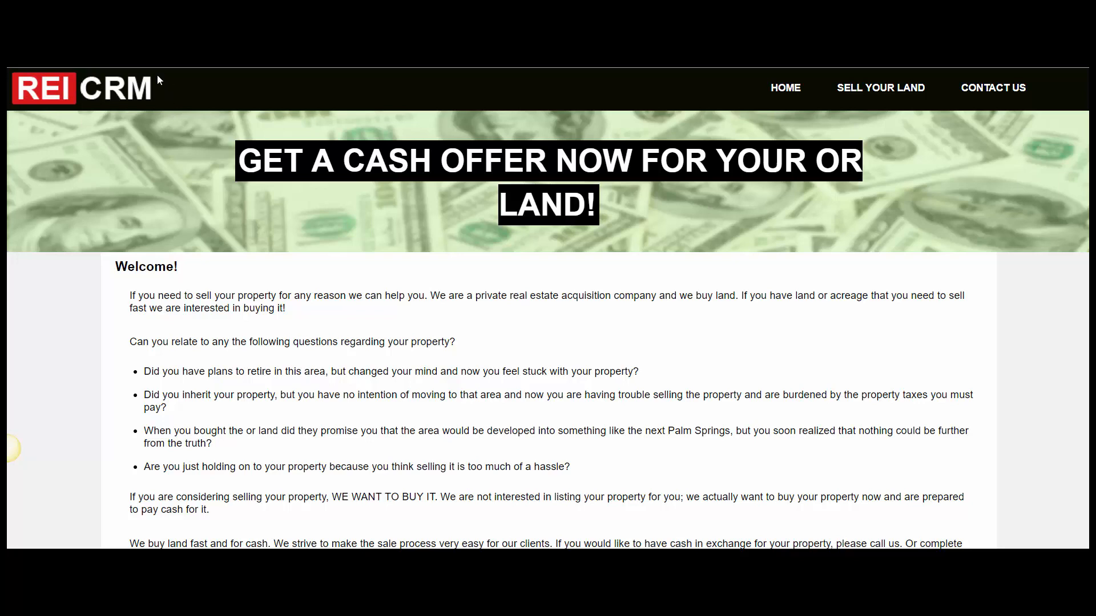
key(alt+Tab)
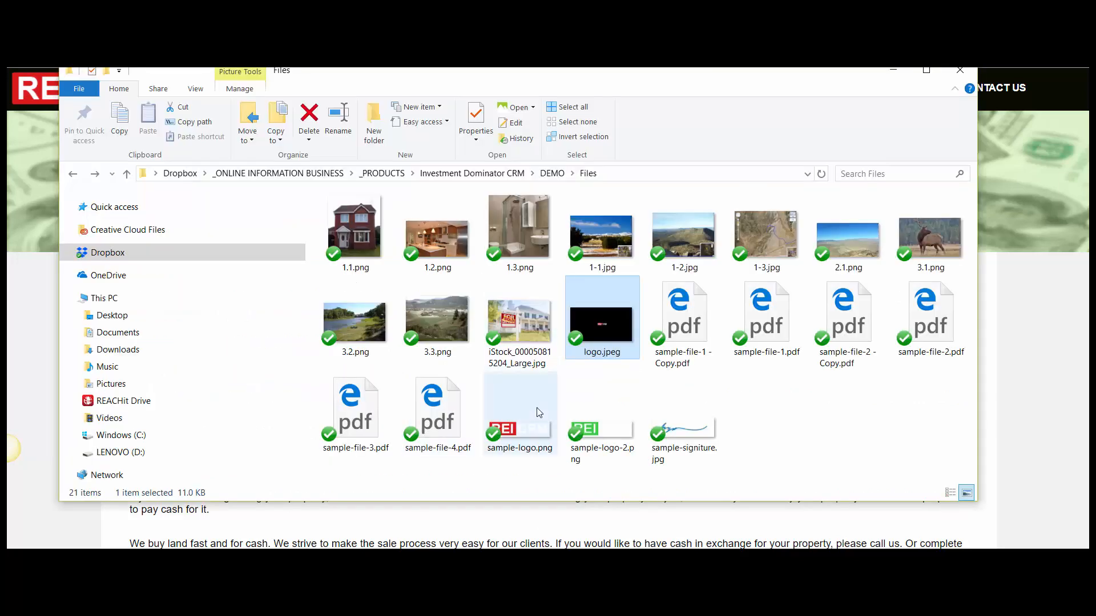
click(520, 430)
click(26, 162)
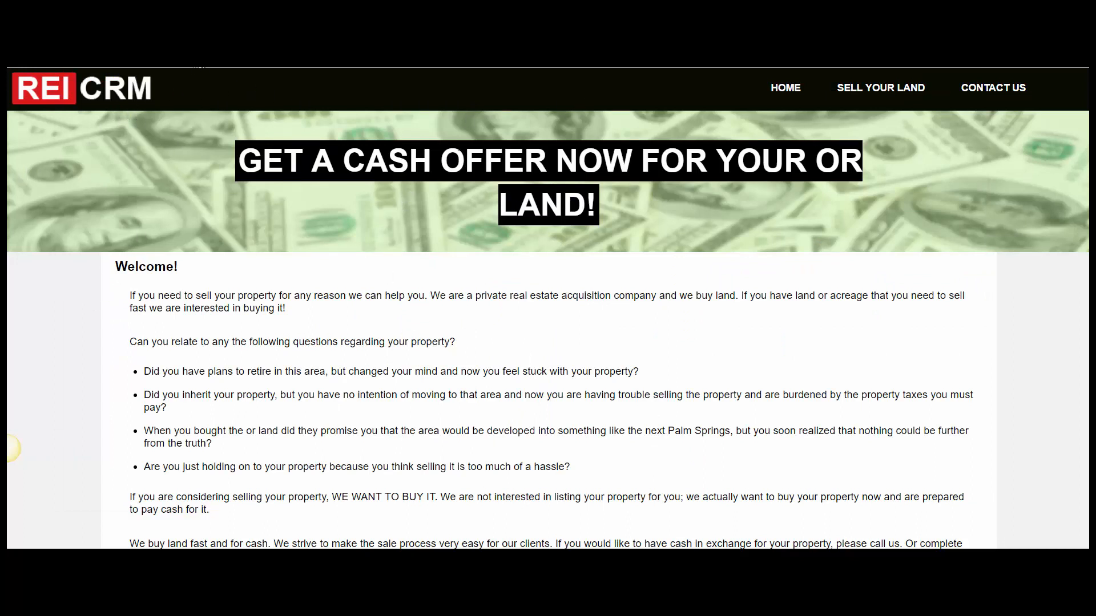
- Compare the buying site's logo with logo.jpeg in the DEMO Files folder
key(alt+Tab)
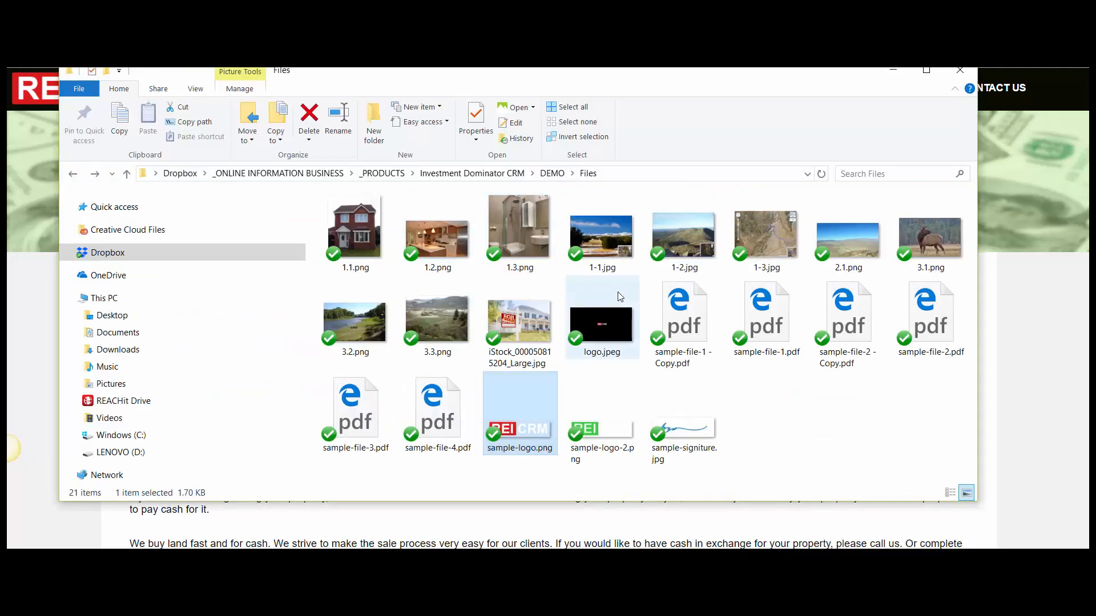
click(602, 332)
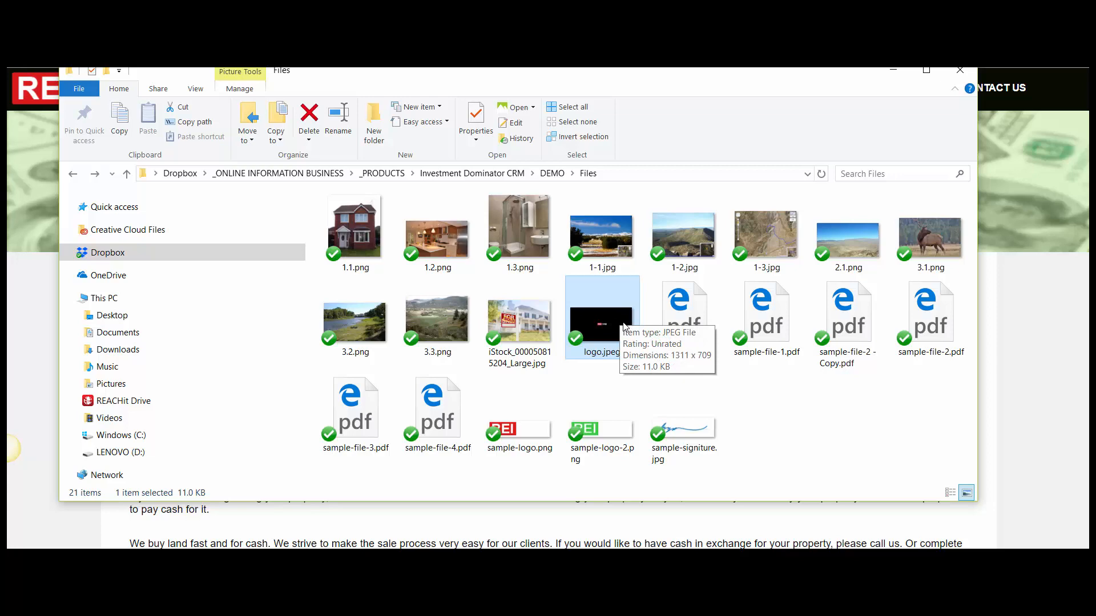
key(alt+Tab)
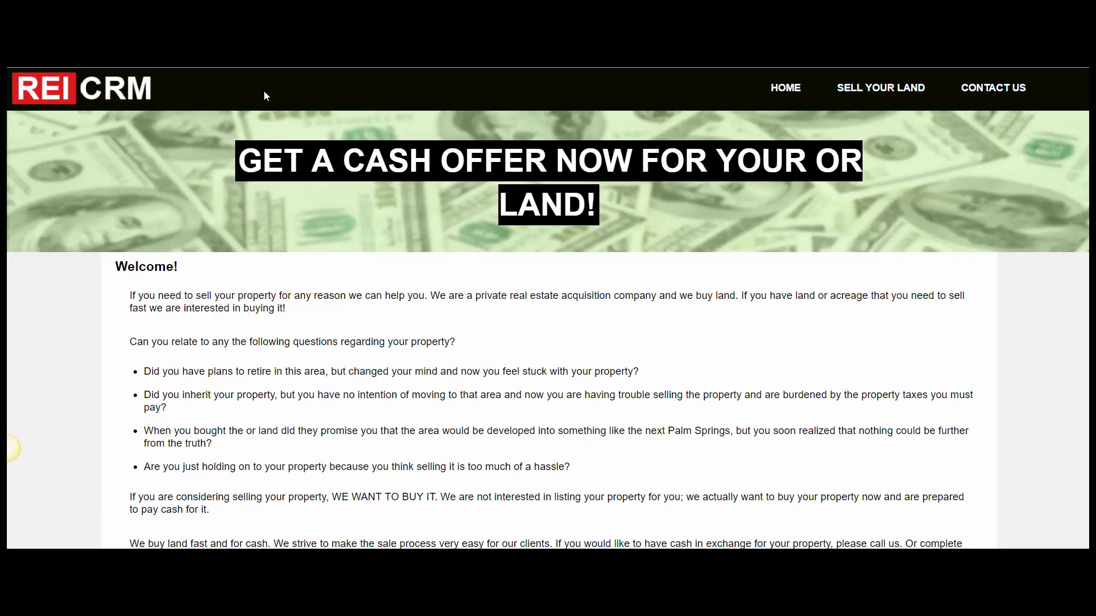
key(alt+Tab)
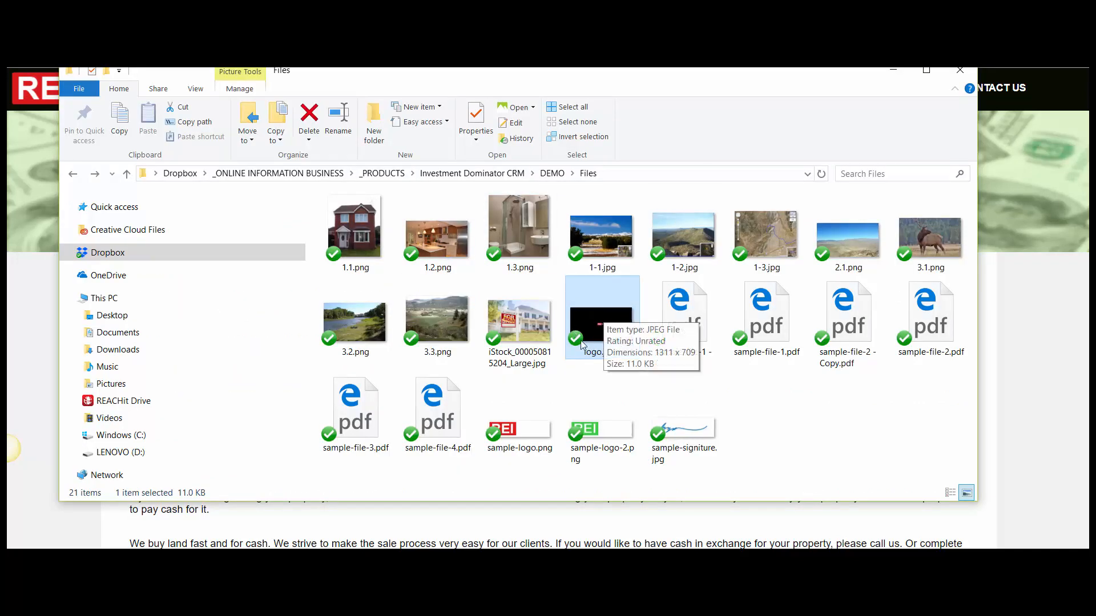
- Close the logo.jpeg preview and return to the Customize Site settings in the browser
click(21, 154)
key(alt+Tab)
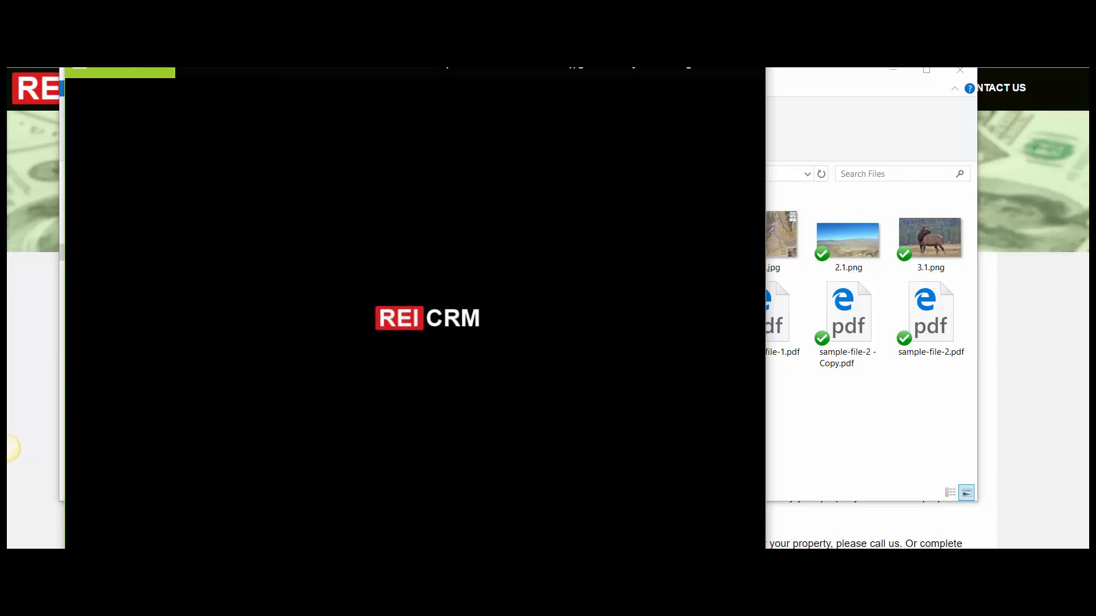
click(749, 35)
click(1051, 304)
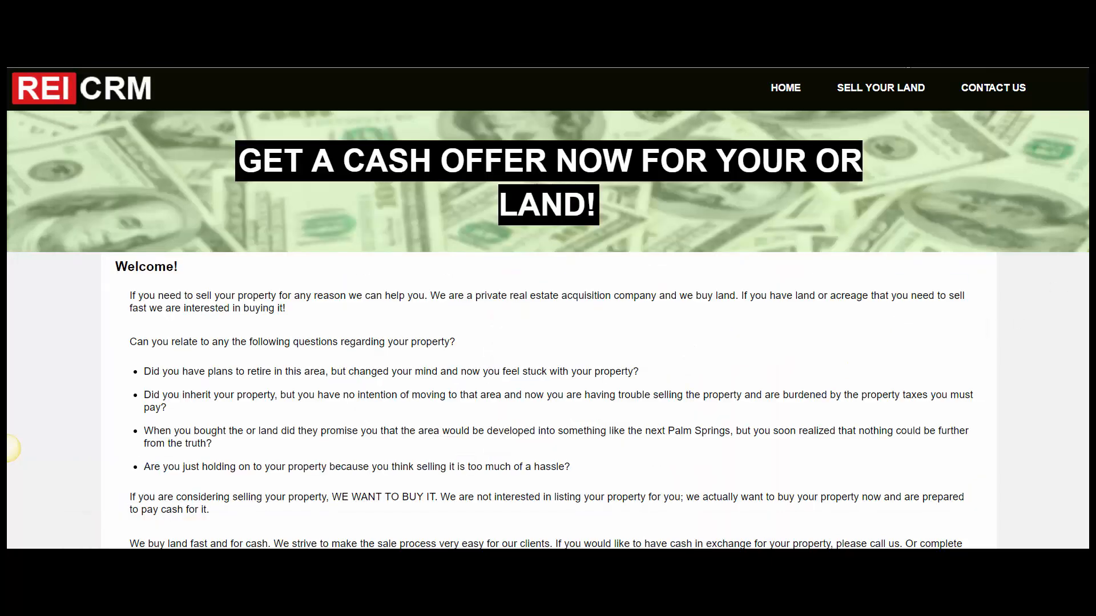
click(905, 57)
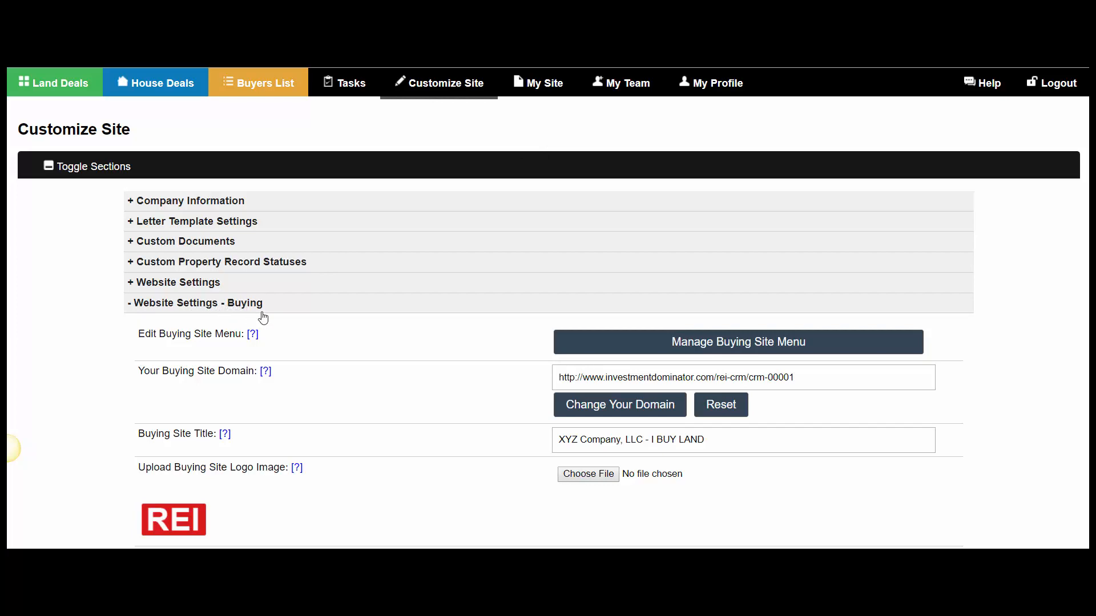
- Choose logo.jpeg as the Buying Site Logo Image file
scroll(263, 318, down, 1)
scroll(263, 317, down, 2)
click(588, 332)
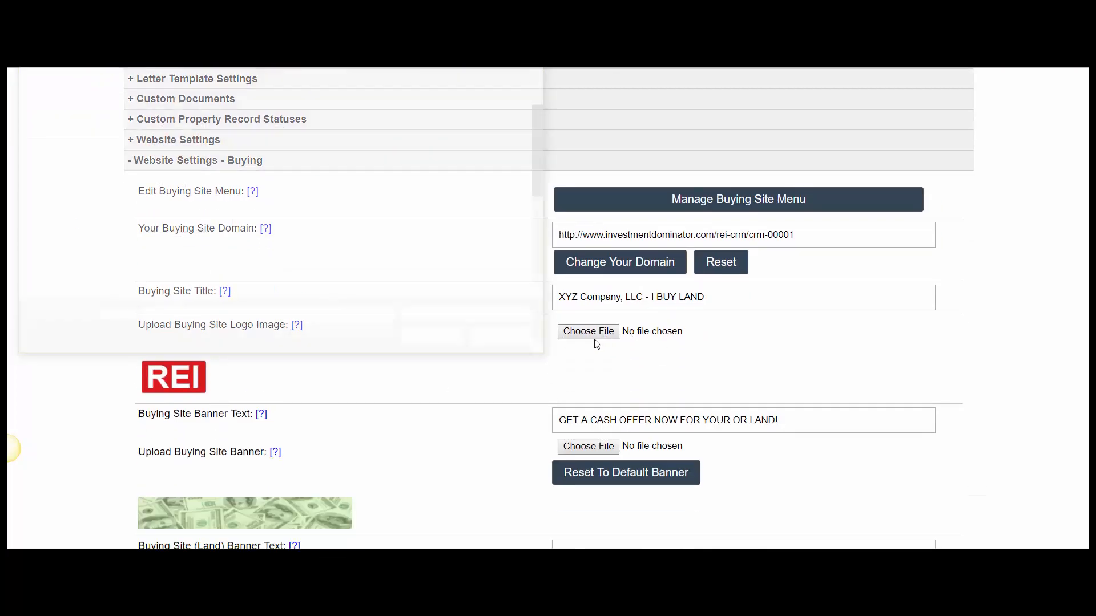
scroll(174, 142, down, 3)
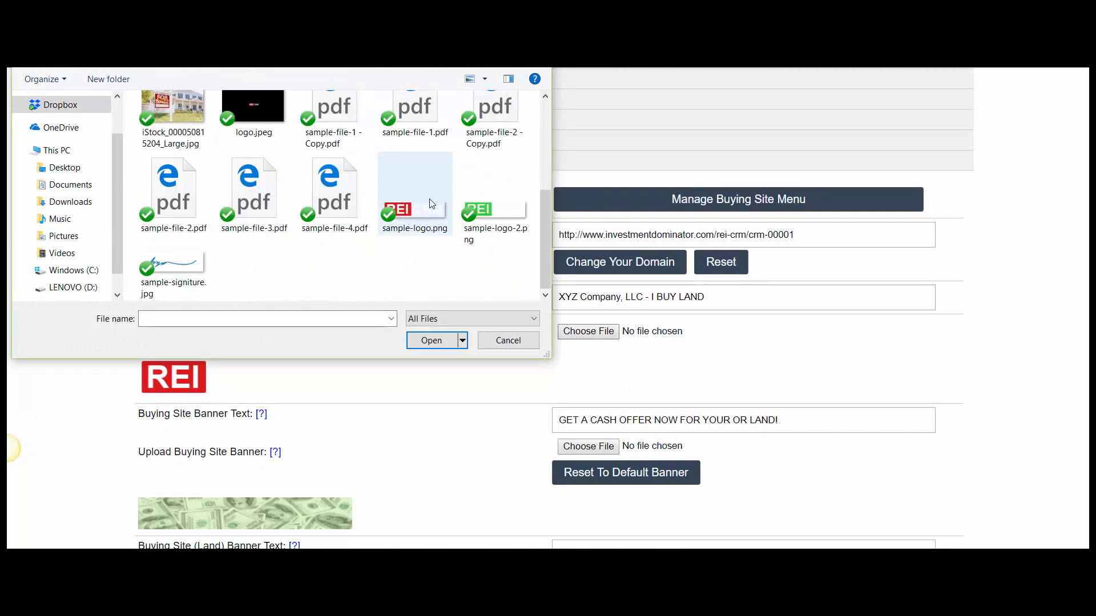
scroll(414, 180, up, 2)
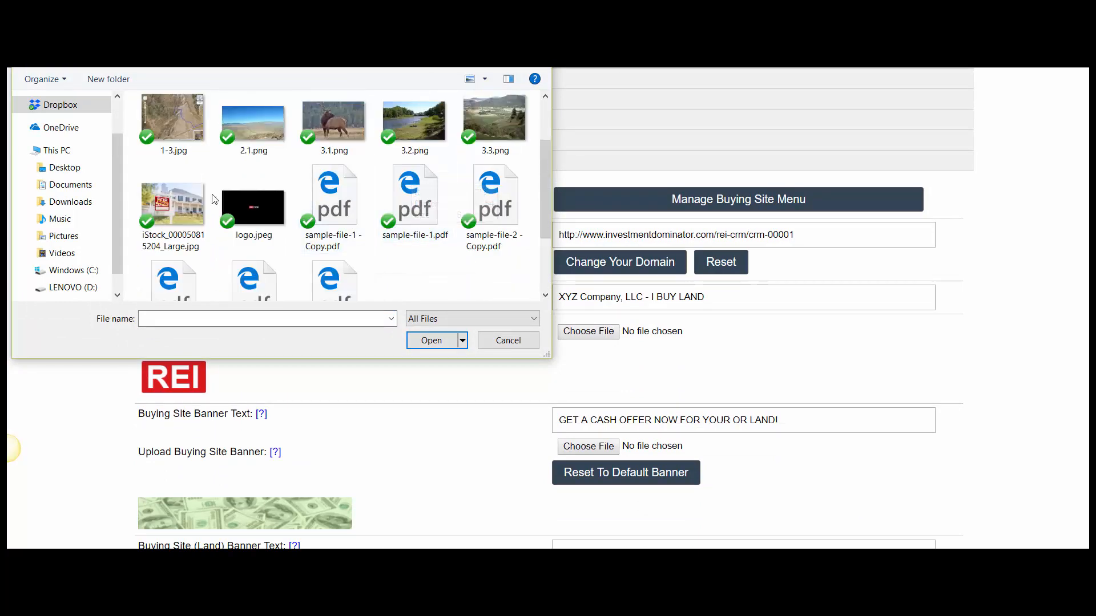
double_click(246, 208)
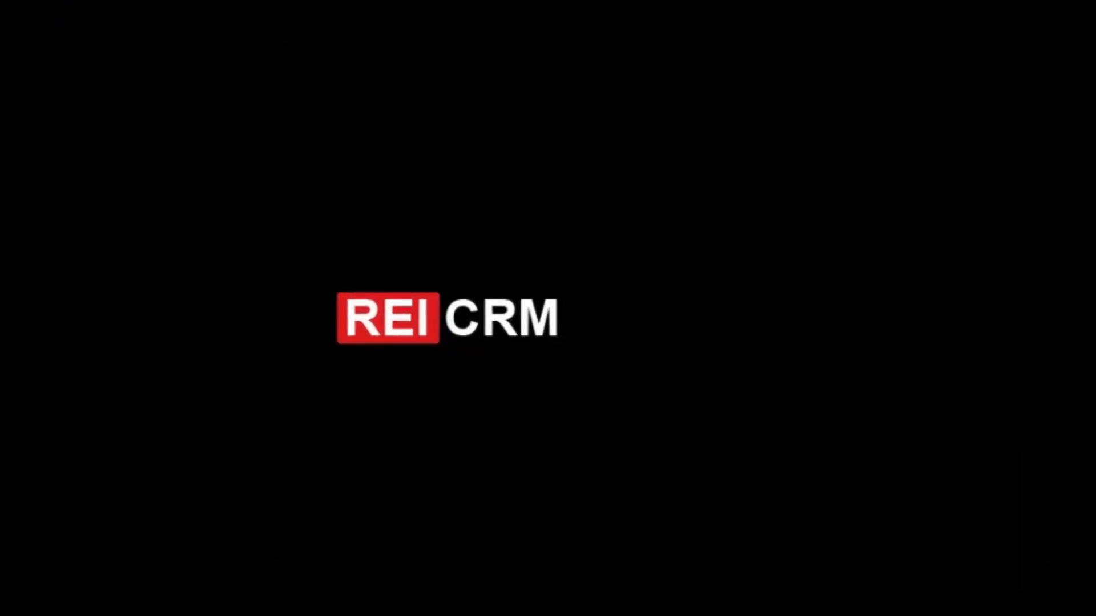
- Fit the crop box tightly around the REI CRM logo in logo.jpeg
drag(495, 326, 509, 333)
drag(229, 264, 476, 346)
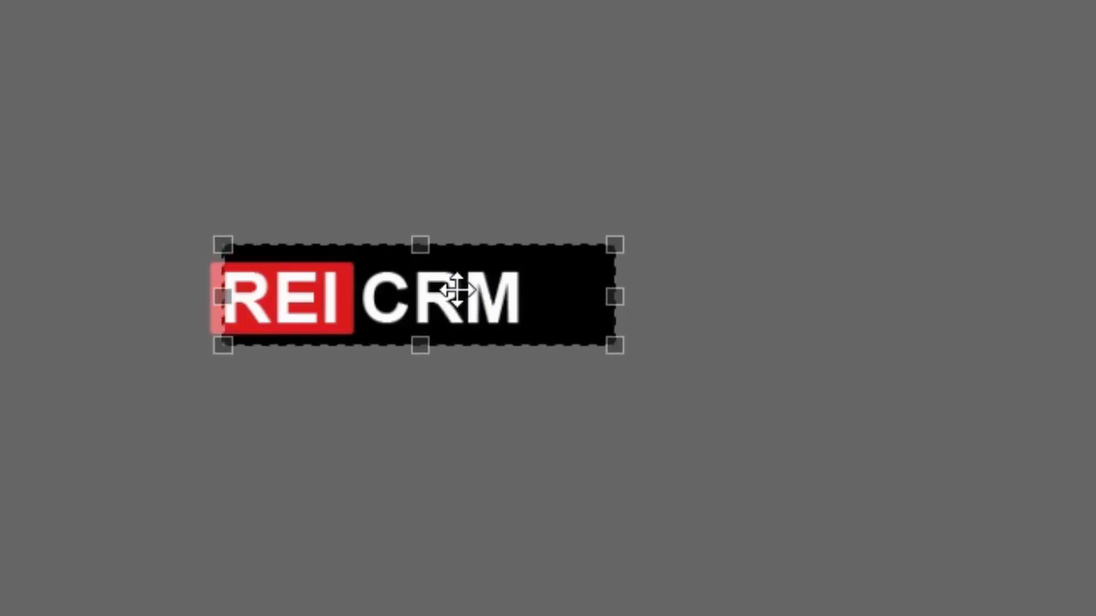
drag(457, 292, 412, 294)
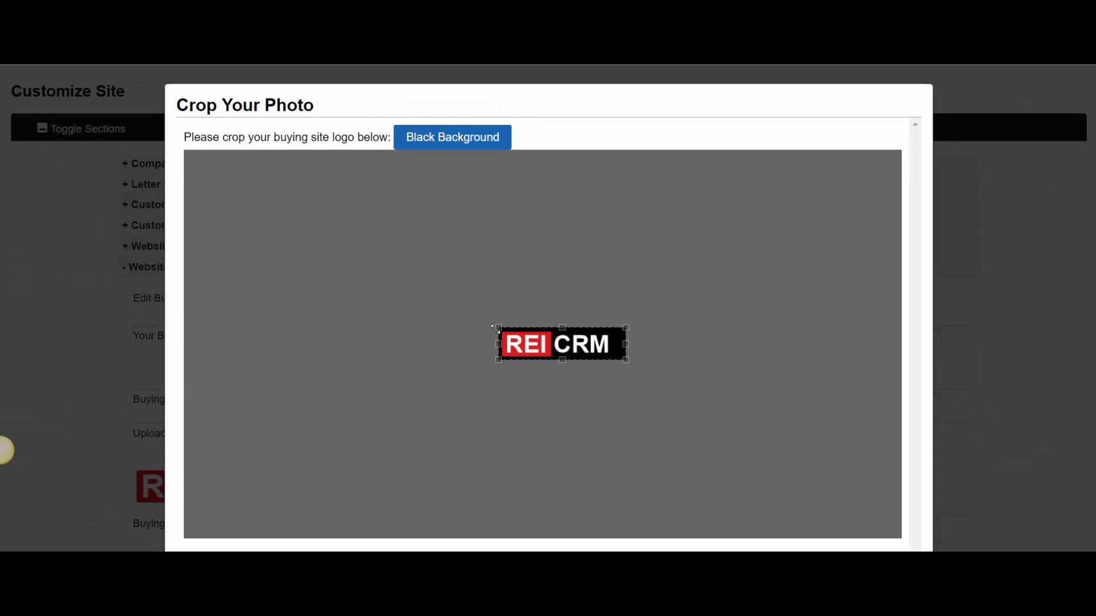
drag(496, 329, 386, 284)
drag(307, 250, 788, 481)
drag(697, 346, 639, 387)
drag(245, 269, 528, 350)
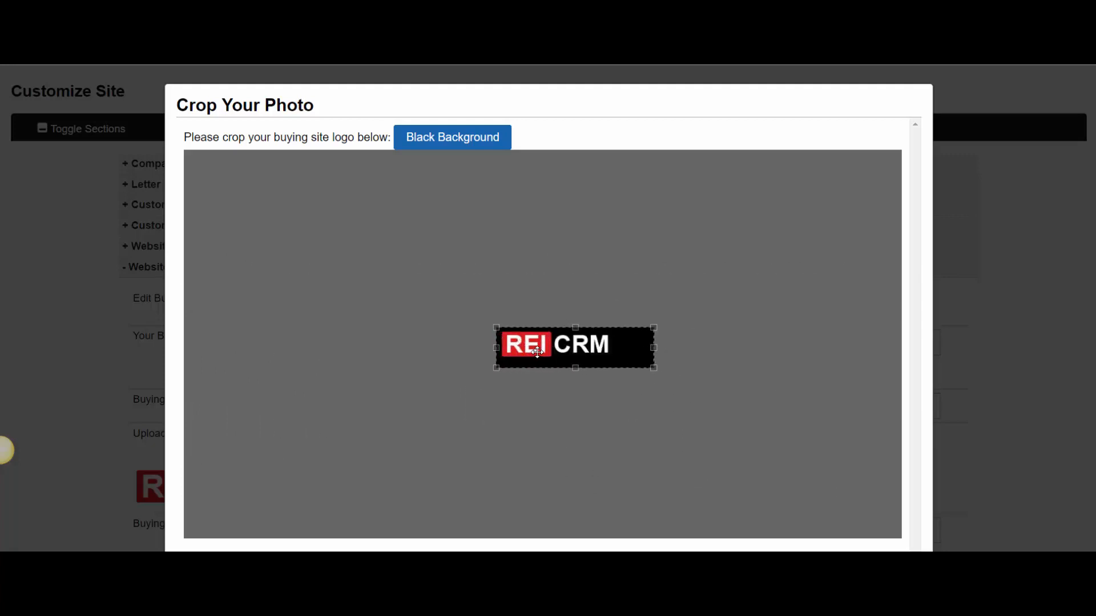
drag(654, 368, 630, 359)
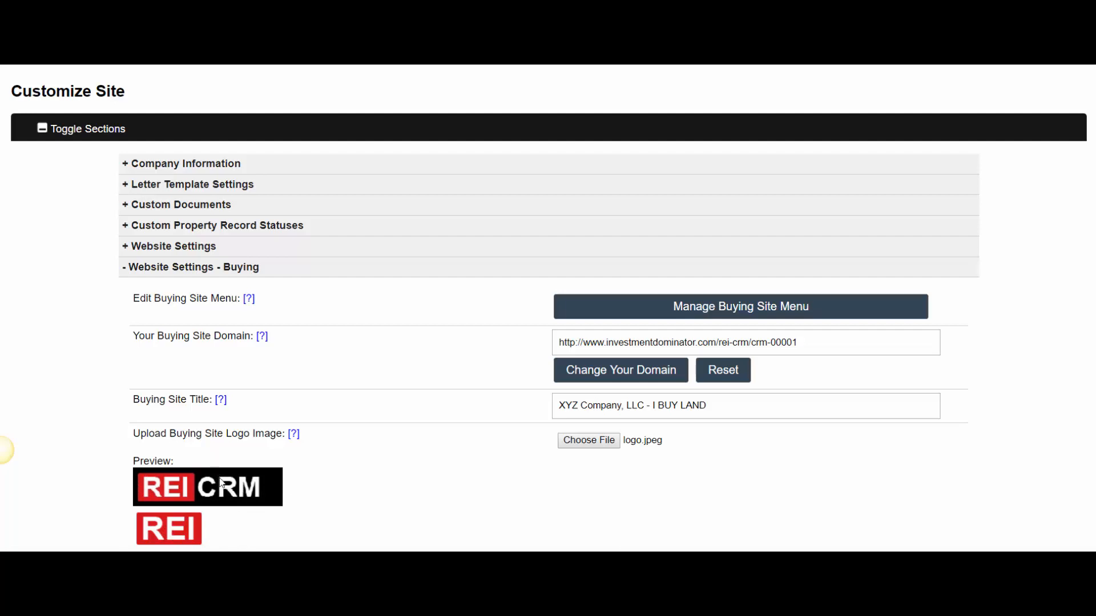
- Save the site with Update Site and check the 'Site is updated' message
scroll(550, 359, down, 7)
scroll(592, 358, down, 20)
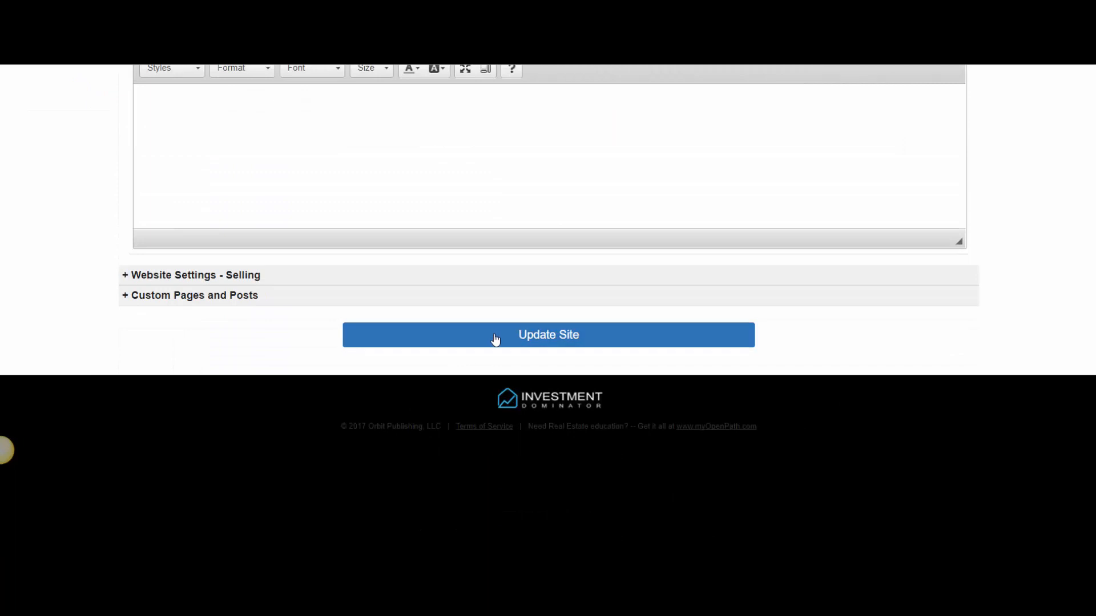
click(495, 339)
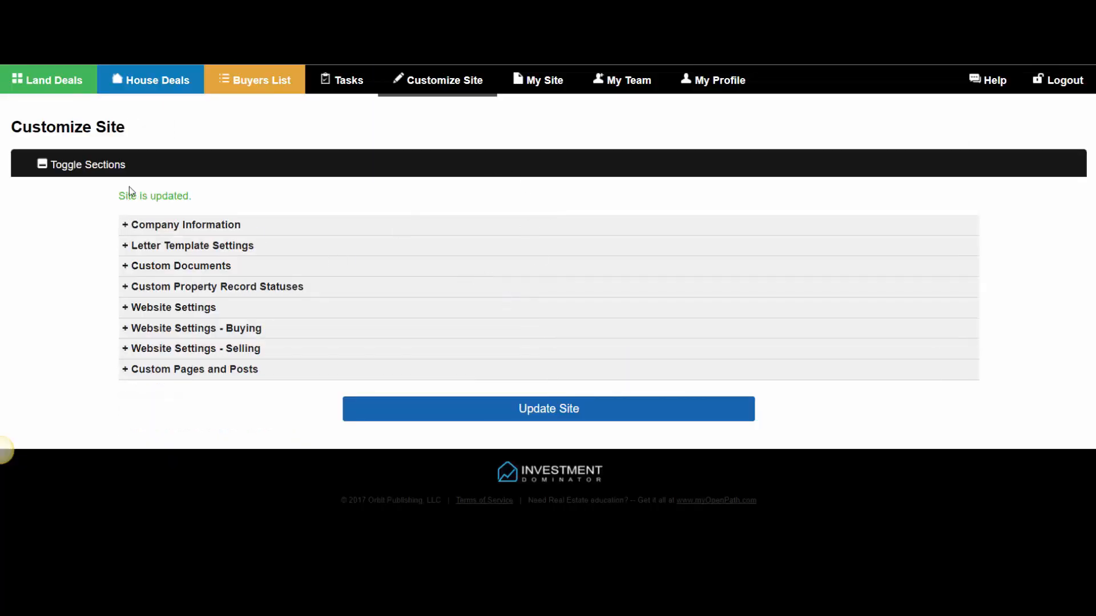
drag(118, 197, 194, 199)
click(195, 200)
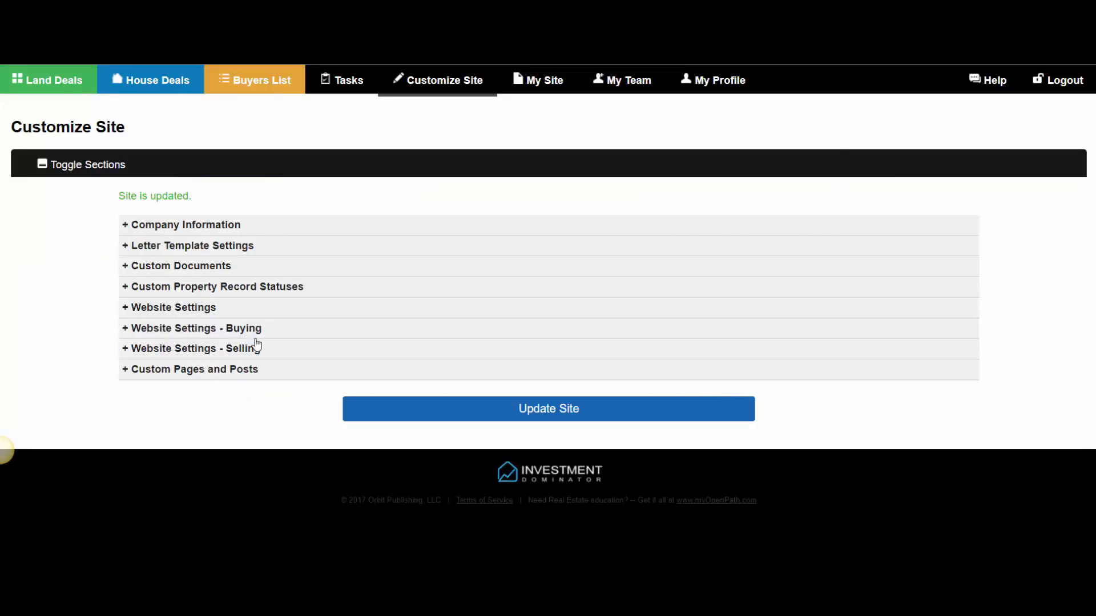
- Reopen Website Settings - Buying and pick sample-logo.png as the logo file
click(252, 338)
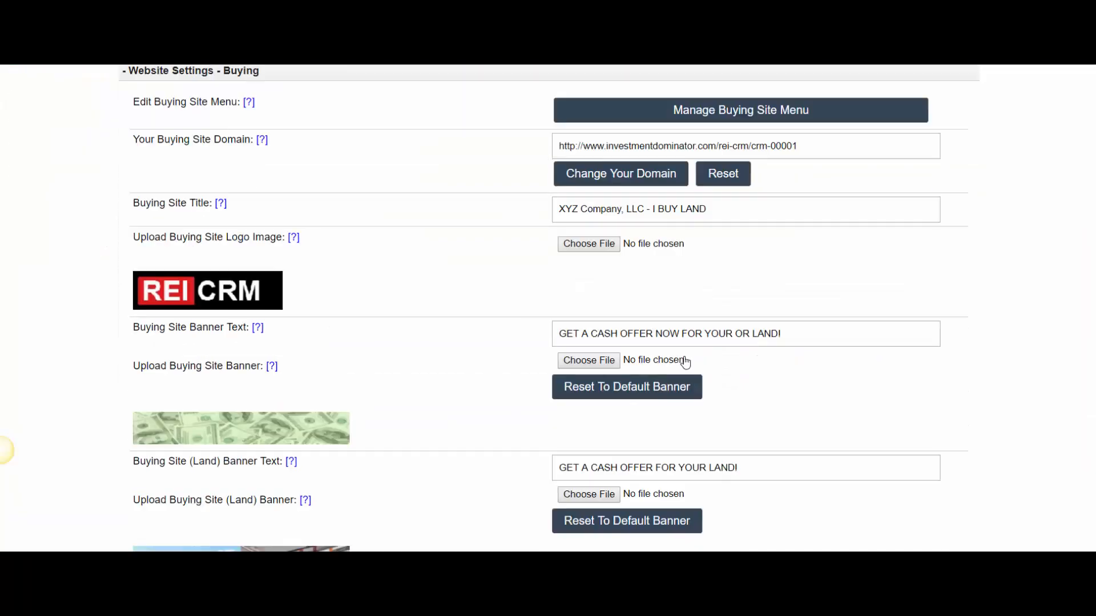
scroll(685, 362, down, 1)
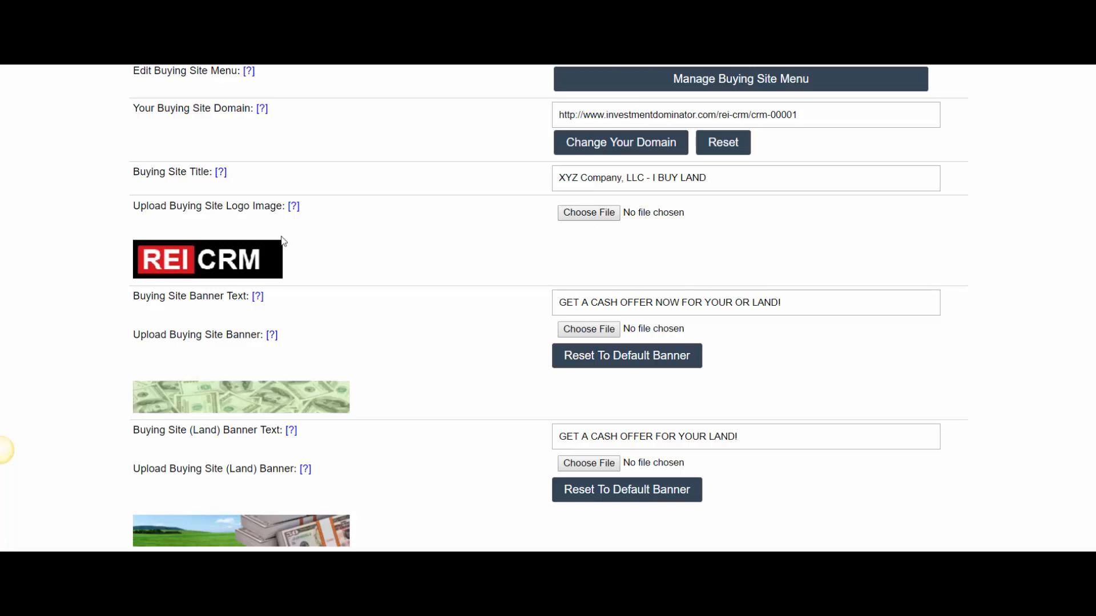
click(605, 216)
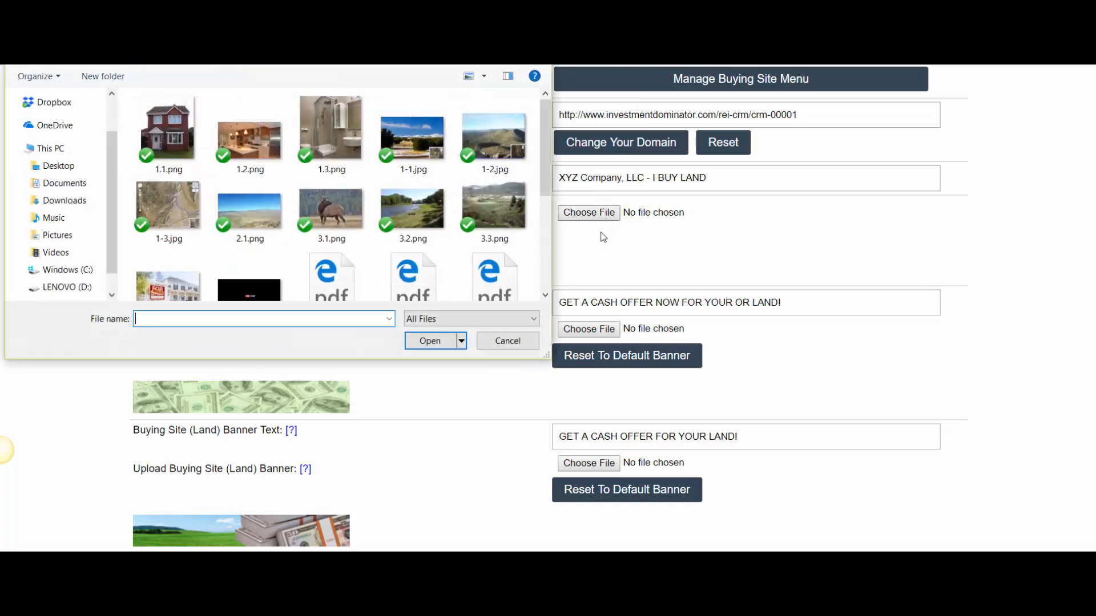
scroll(410, 240, down, 2)
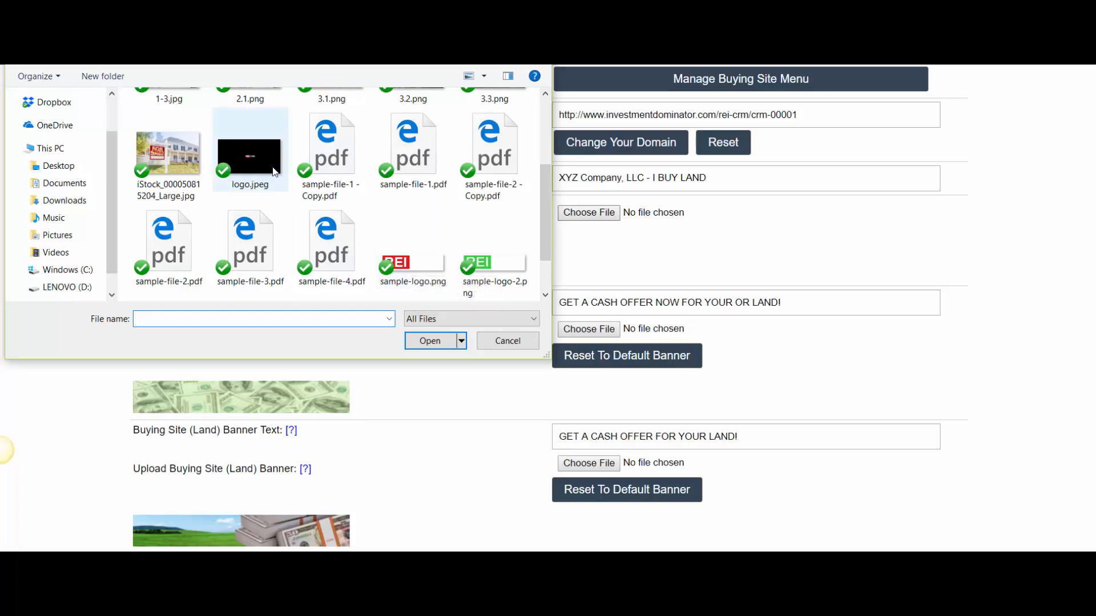
double_click(420, 263)
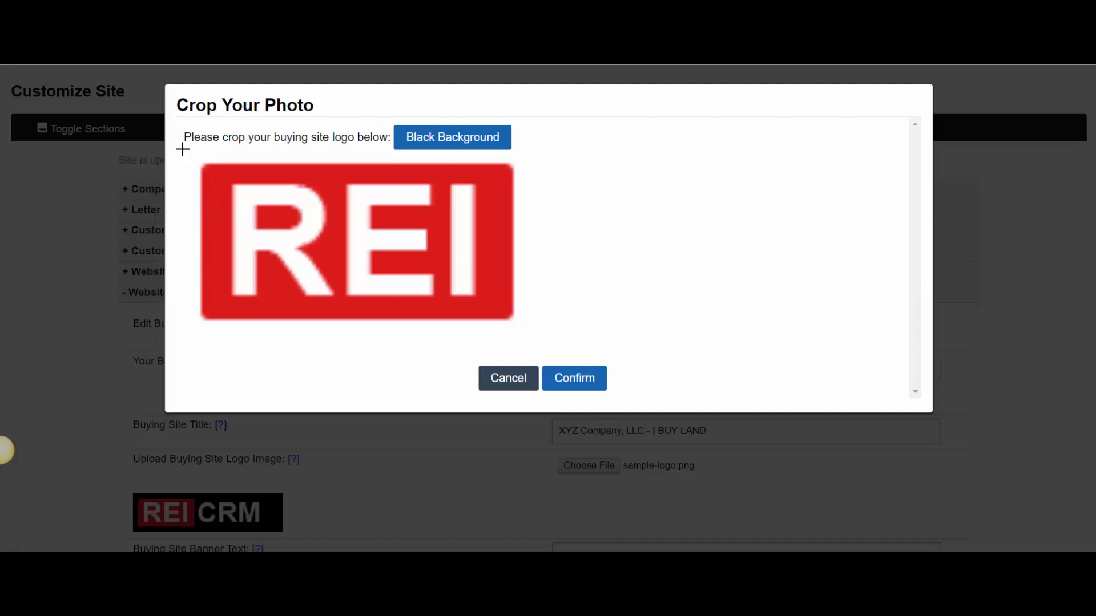
- Drag a crop box over the full REI sample logo, from its top-left to its right edge
drag(183, 149, 912, 361)
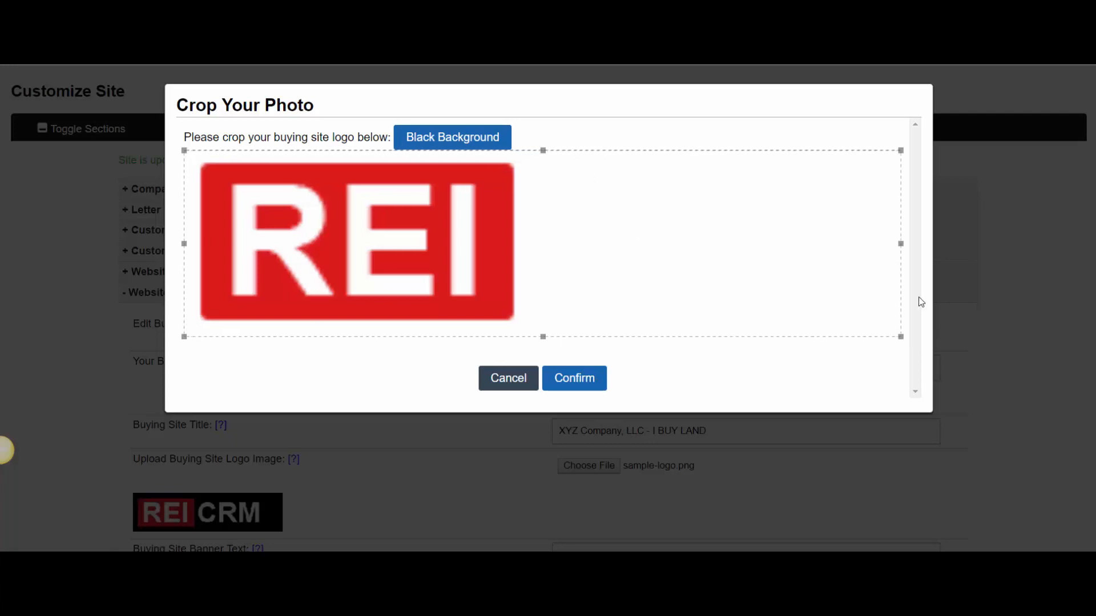
- Confirm the REI logo crop and save the buying site with Update Site
click(593, 382)
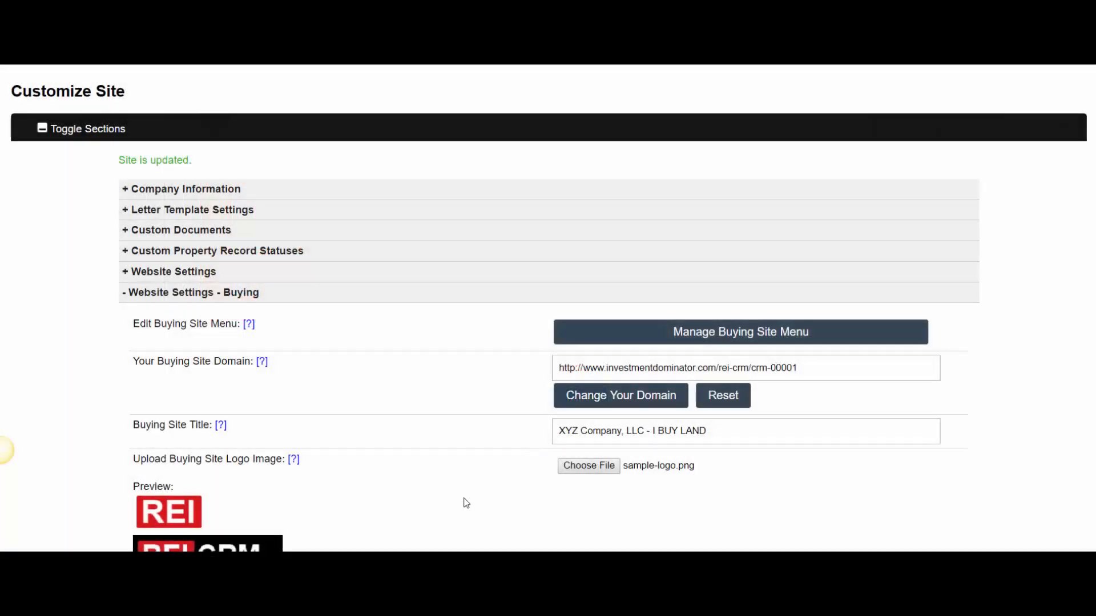
scroll(219, 456, down, 1)
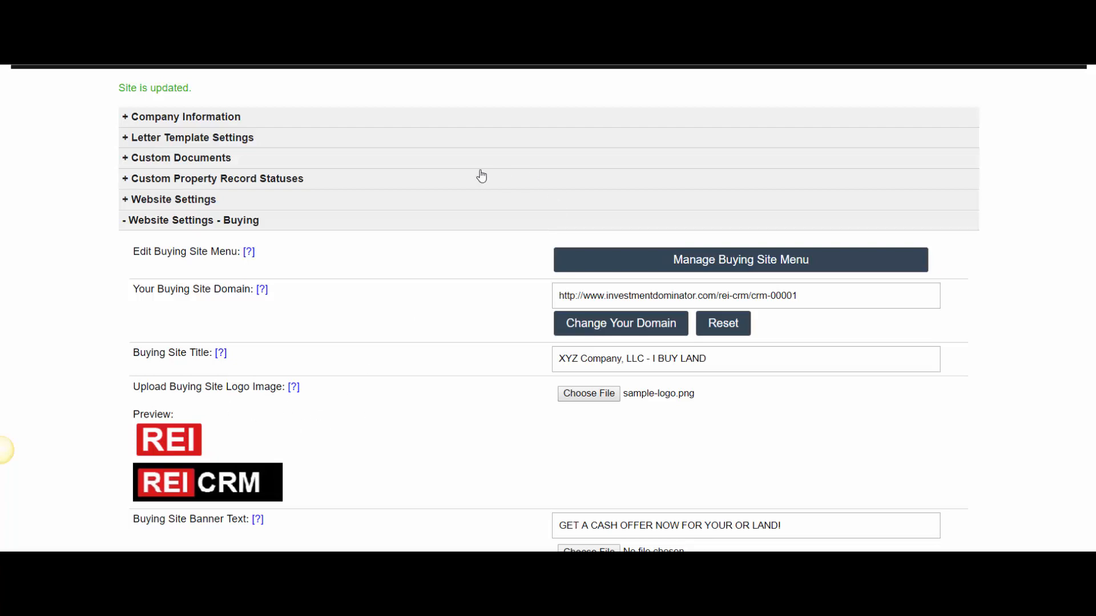
scroll(224, 435, down, 3)
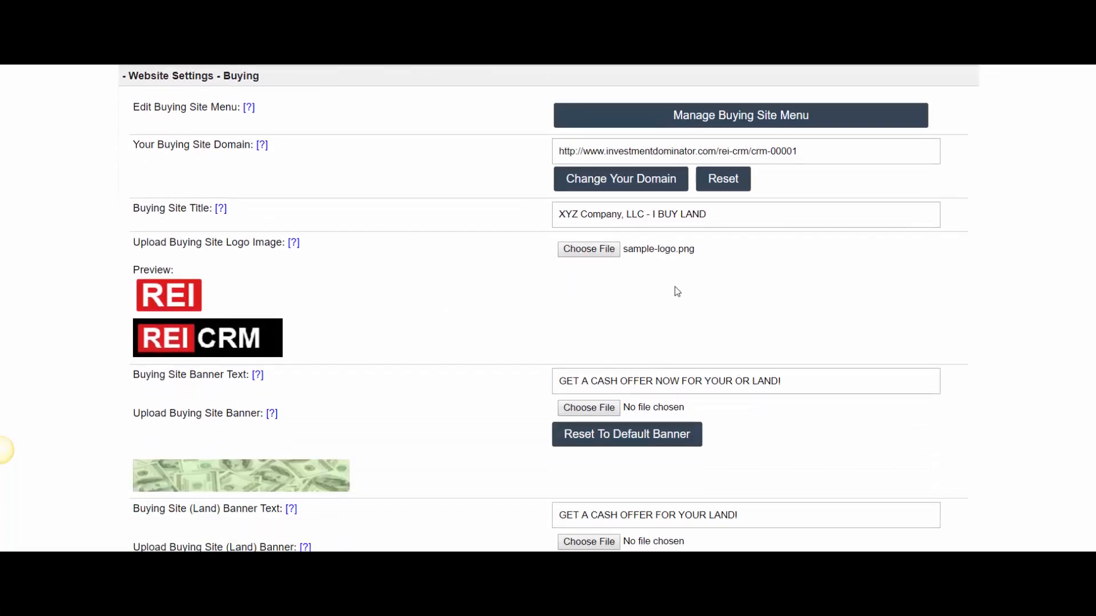
scroll(676, 291, down, 12)
scroll(820, 363, down, 10)
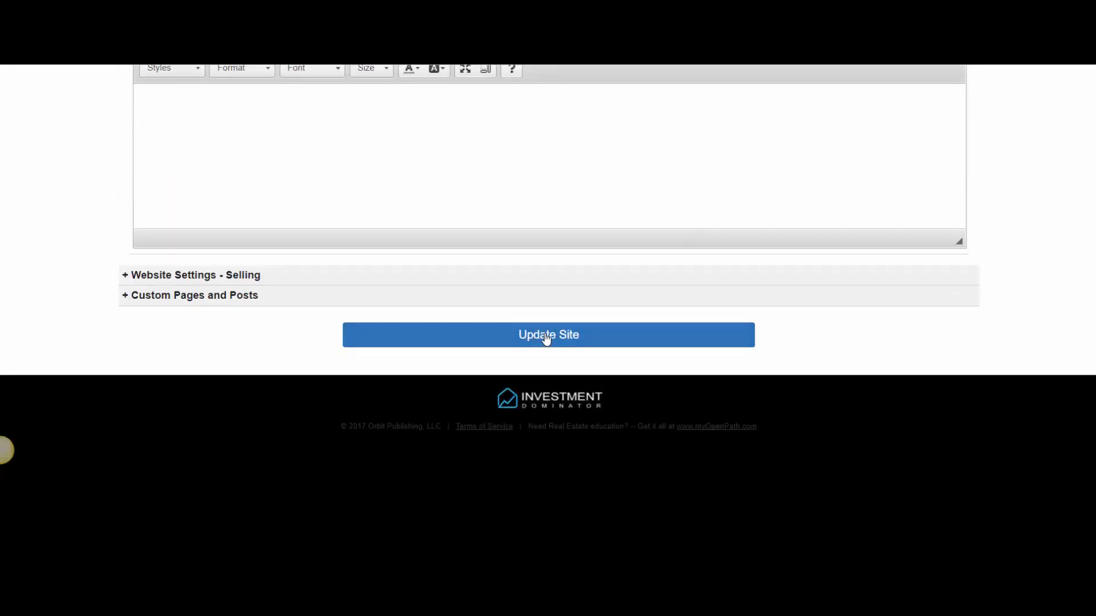
click(546, 337)
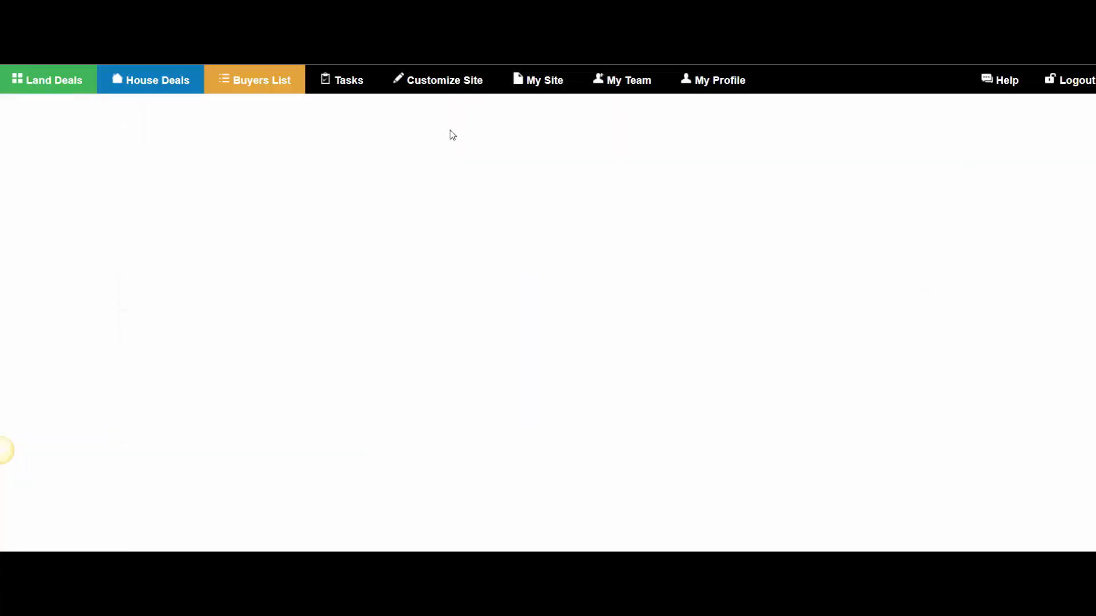